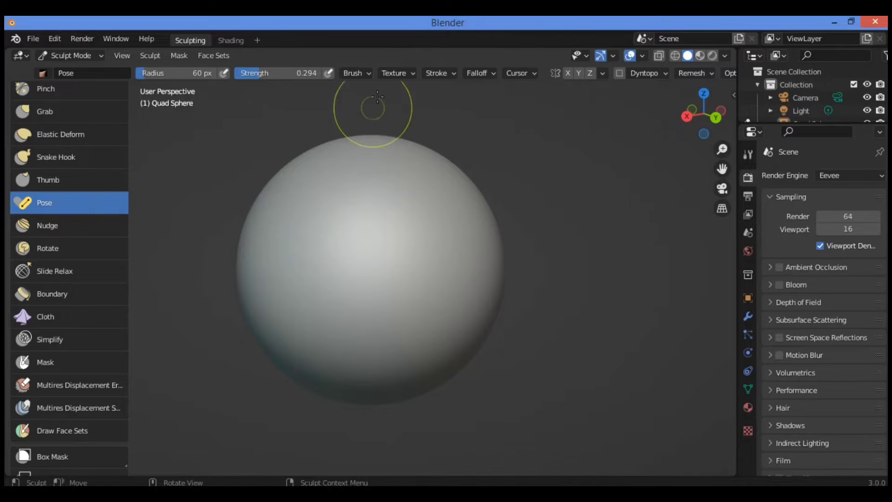
left_click(368, 74)
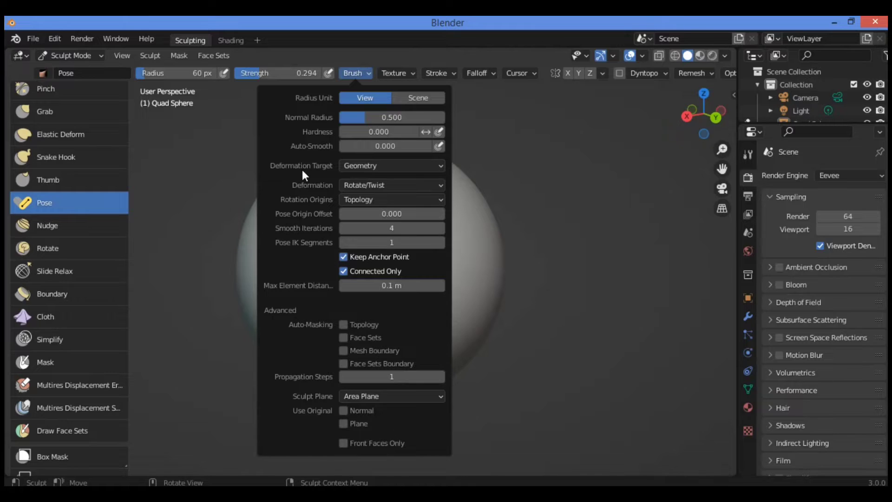
left_click(394, 166)
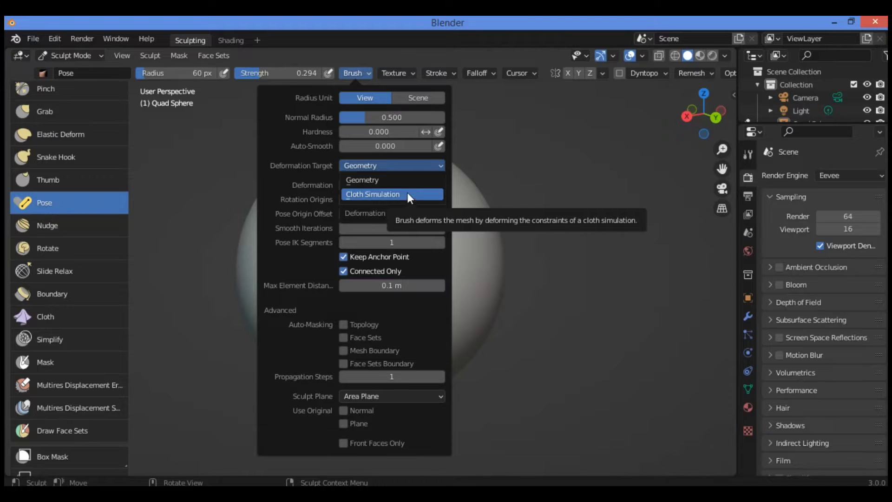
left_click(380, 179)
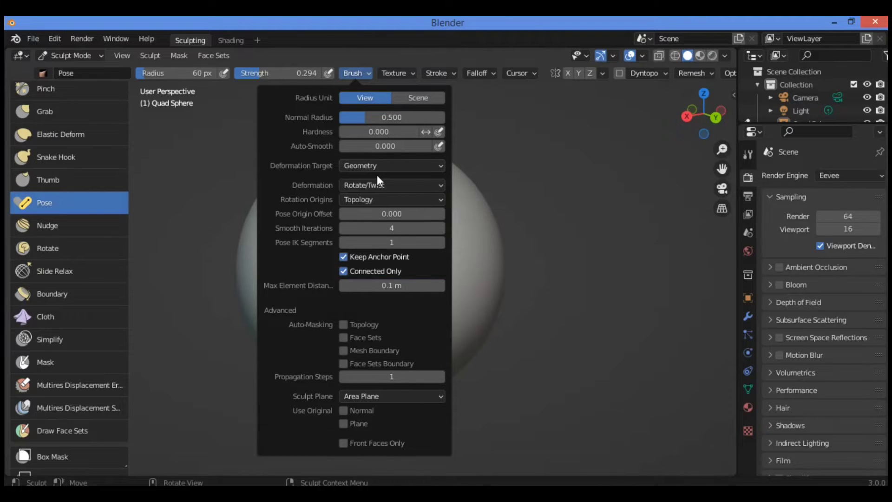
left_click(423, 166)
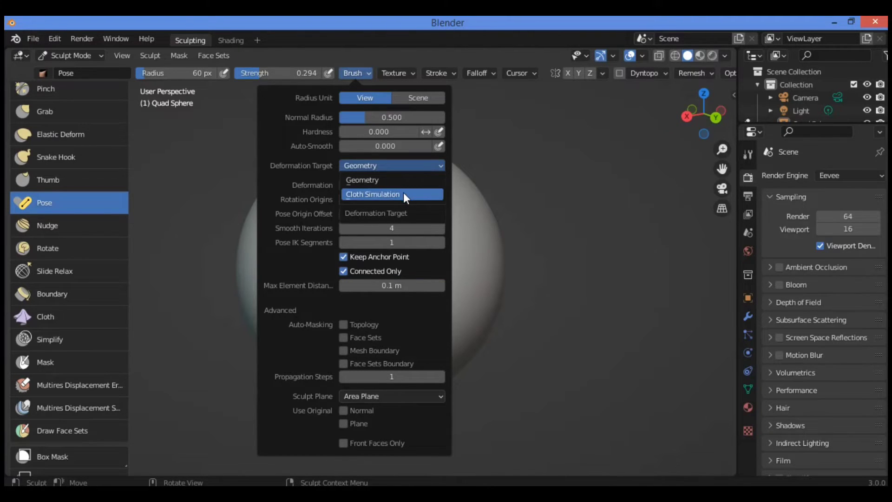
left_click(392, 194)
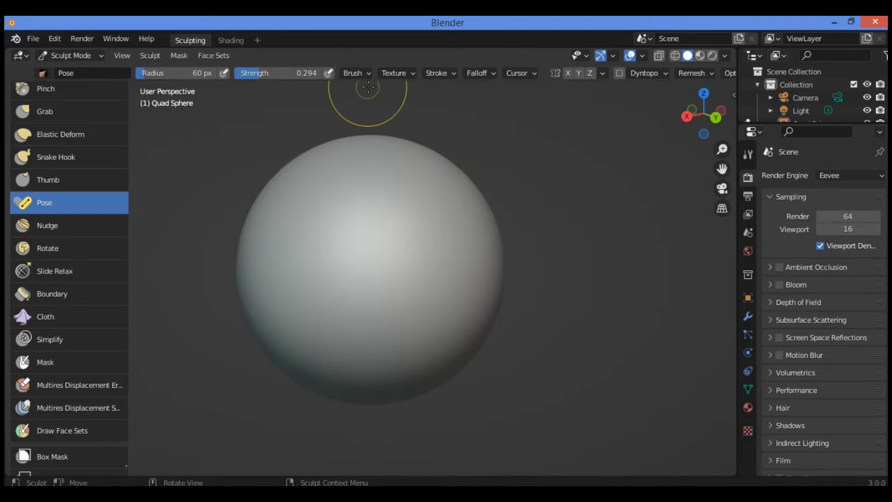
left_click(359, 73)
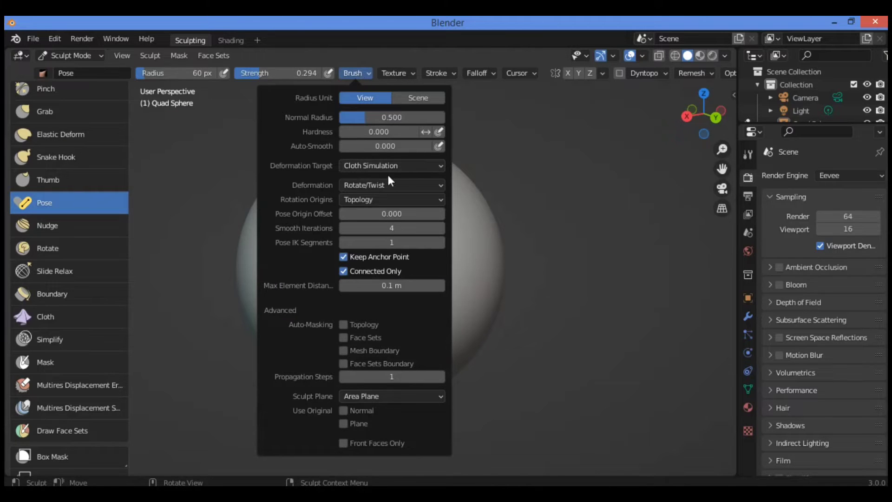
left_click(406, 167)
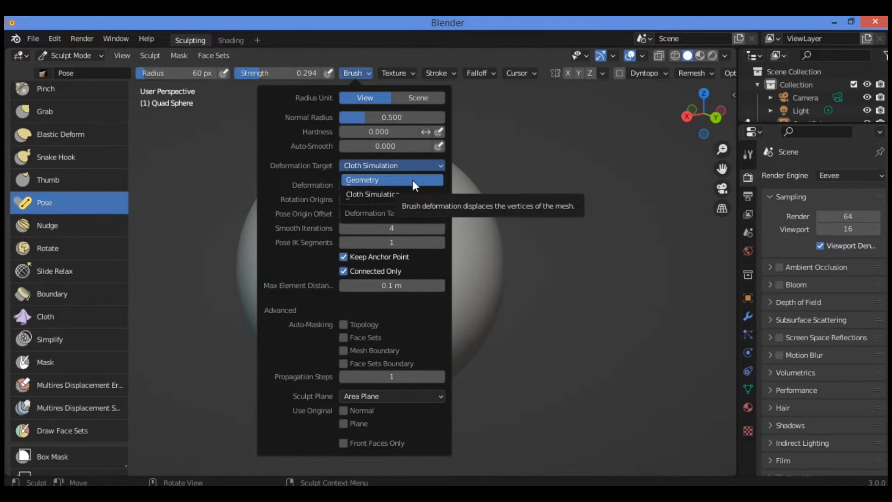
left_click(412, 181)
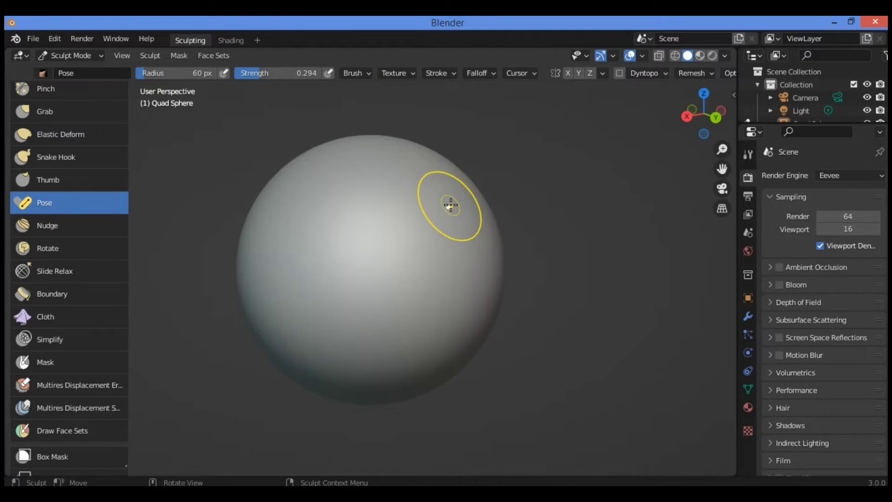
Twist a dent into the upper right with the Pose brush, then draw a ridge down the left side
mouse_move(450, 203)
left_mouse_down()
mouse_move(419, 199)
mouse_move(446, 187)
mouse_move(466, 210)
mouse_move(447, 199)
mouse_move(478, 190)
mouse_move(448, 235)
left_mouse_up()
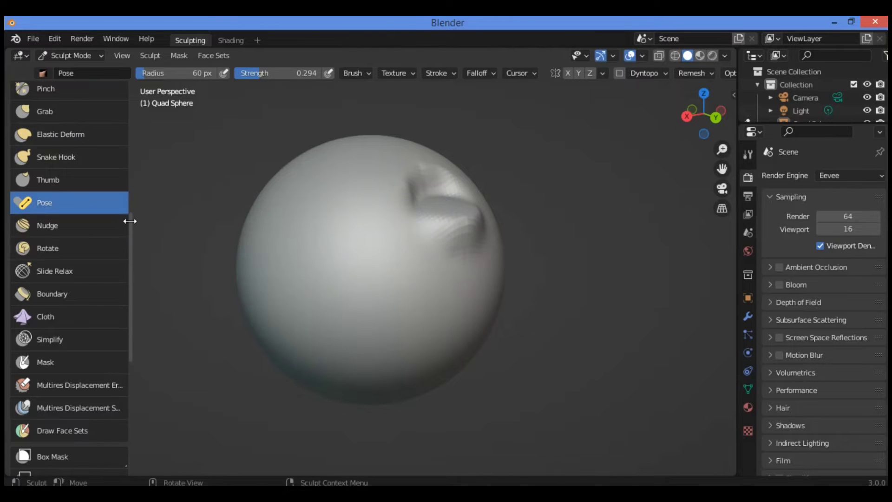
left_click_drag(132, 227, 145, 97)
left_click(76, 95)
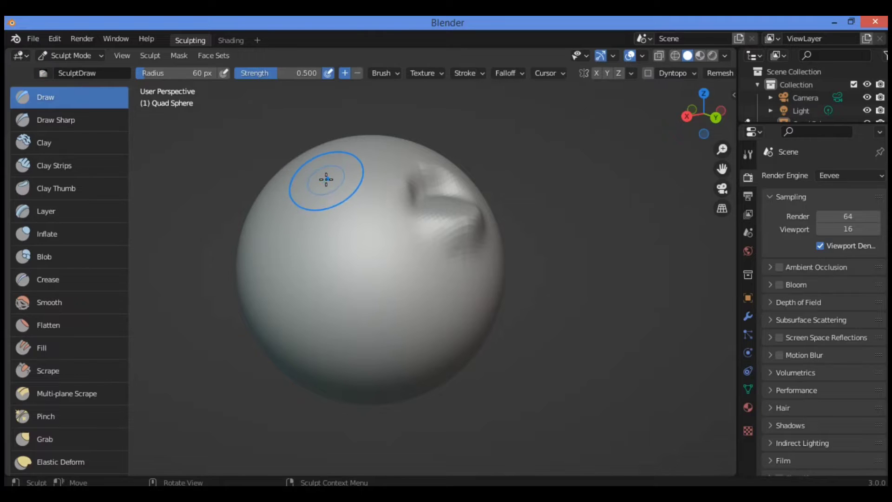
mouse_move(325, 181)
left_mouse_down()
mouse_move(305, 226)
mouse_move(304, 300)
mouse_move(329, 315)
mouse_move(381, 312)
mouse_move(385, 320)
mouse_move(293, 286)
mouse_move(323, 202)
mouse_move(308, 209)
mouse_move(289, 256)
mouse_move(296, 308)
mouse_move(339, 325)
mouse_move(380, 324)
mouse_move(330, 314)
mouse_move(299, 273)
mouse_move(314, 222)
mouse_move(290, 242)
mouse_move(278, 275)
mouse_move(313, 309)
mouse_move(365, 320)
mouse_move(314, 310)
mouse_move(287, 273)
mouse_move(295, 255)
mouse_move(281, 291)
mouse_move(302, 306)
mouse_move(290, 273)
mouse_move(284, 300)
mouse_move(291, 264)
left_mouse_up()
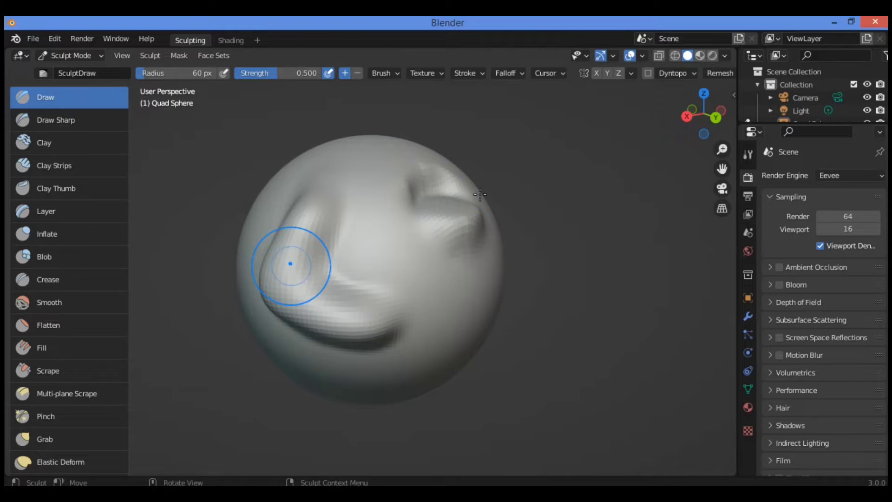
left_click_drag(709, 118, 681, 135)
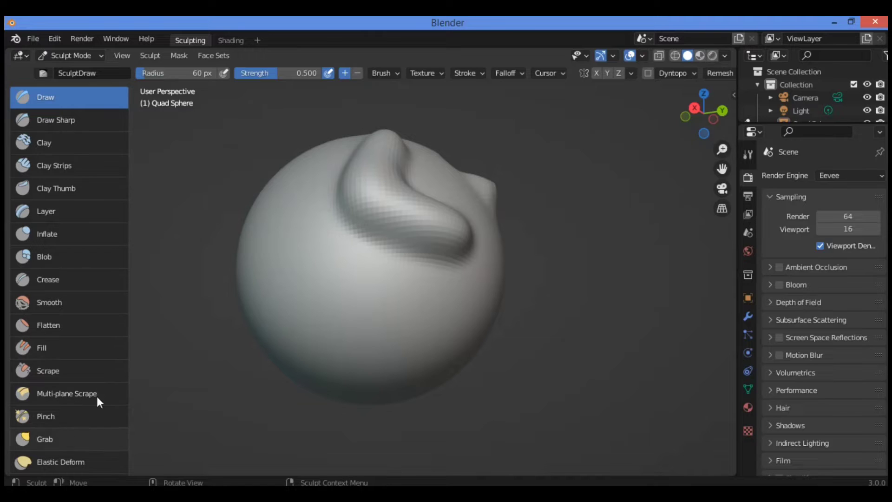
scroll(127, 265, "down", 8)
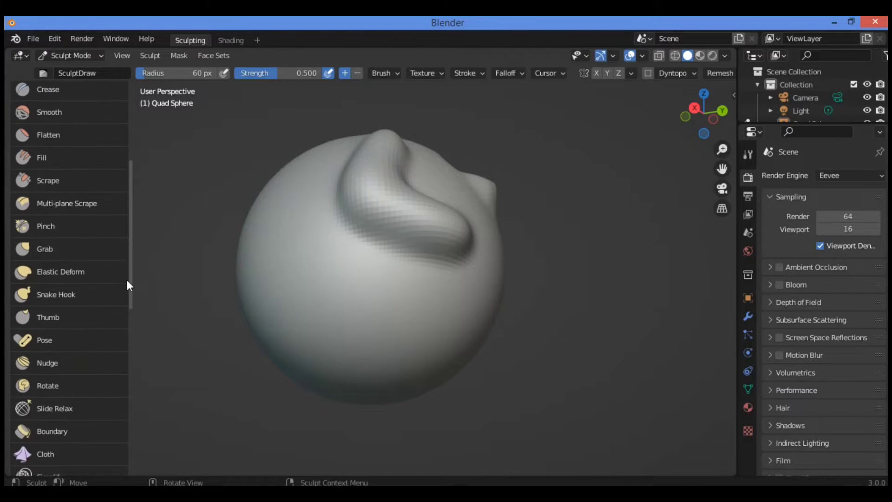
With the Pose brush, bend the ridge and press a lower-left crease, then undo the last stroke
left_click(81, 340)
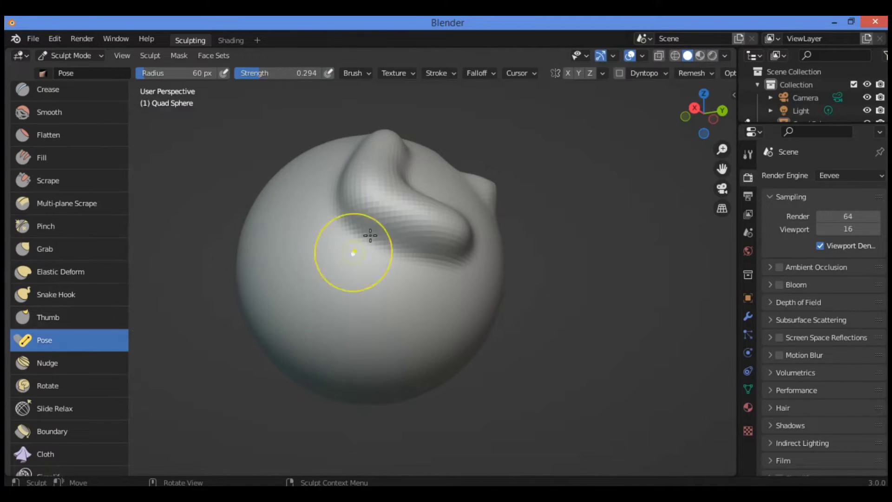
mouse_move(390, 207)
left_mouse_down()
mouse_move(377, 213)
mouse_move(406, 192)
mouse_move(386, 209)
left_mouse_up()
mouse_move(388, 149)
left_mouse_down()
mouse_move(362, 145)
mouse_move(385, 151)
left_mouse_up()
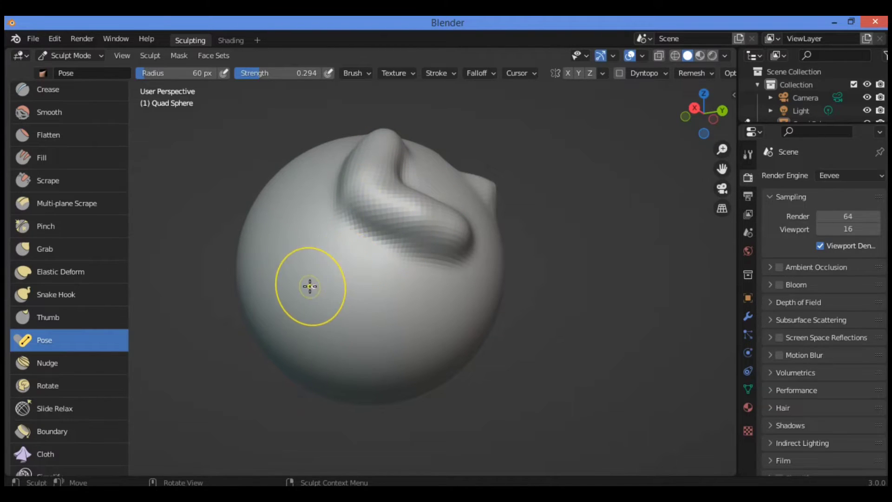
mouse_move(308, 285)
left_mouse_down()
mouse_move(289, 294)
mouse_move(322, 277)
mouse_move(316, 267)
mouse_move(314, 291)
mouse_move(343, 302)
mouse_move(353, 289)
mouse_move(329, 284)
left_mouse_up()
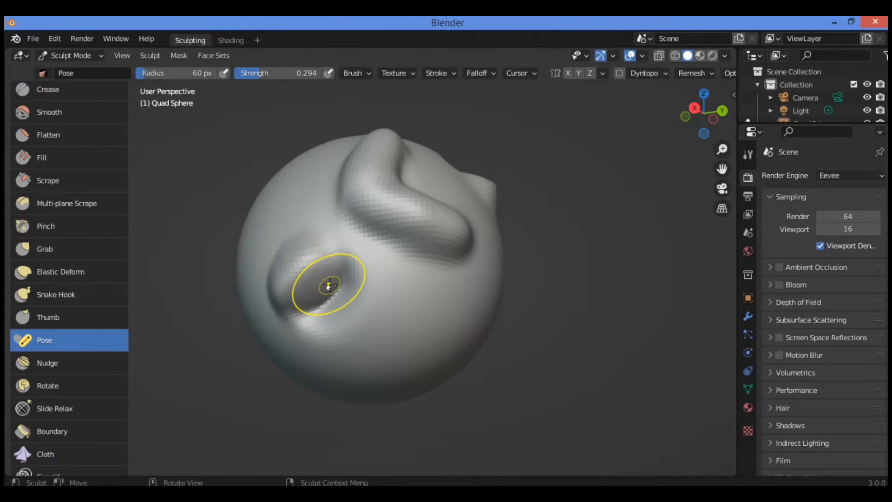
key("ctrl+z")
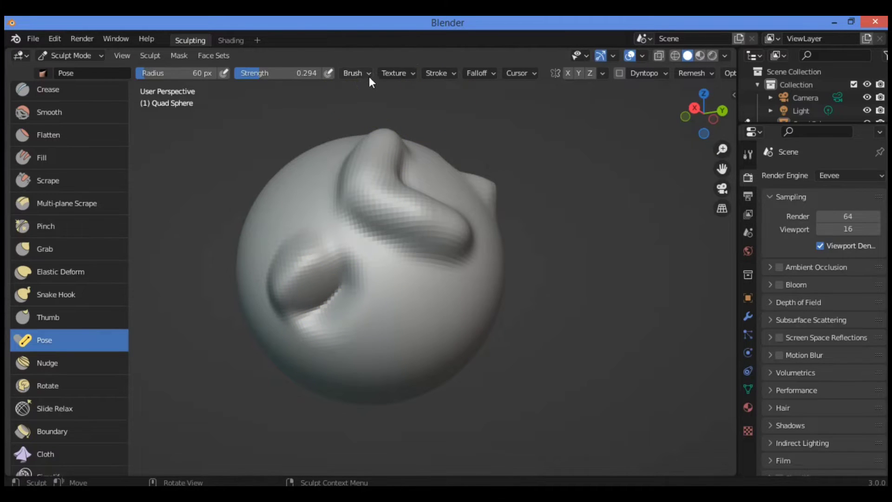
Set the Pose brush's deformation target to Cloth Simulation
left_click(351, 74)
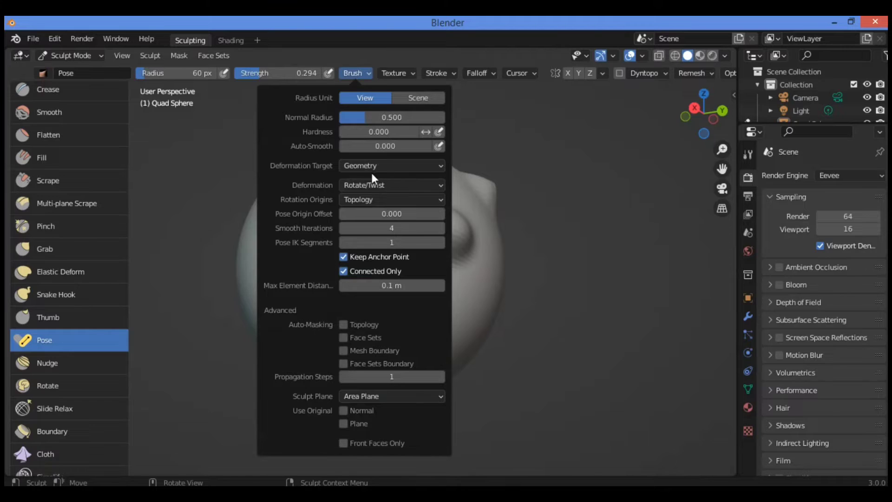
left_click(390, 165)
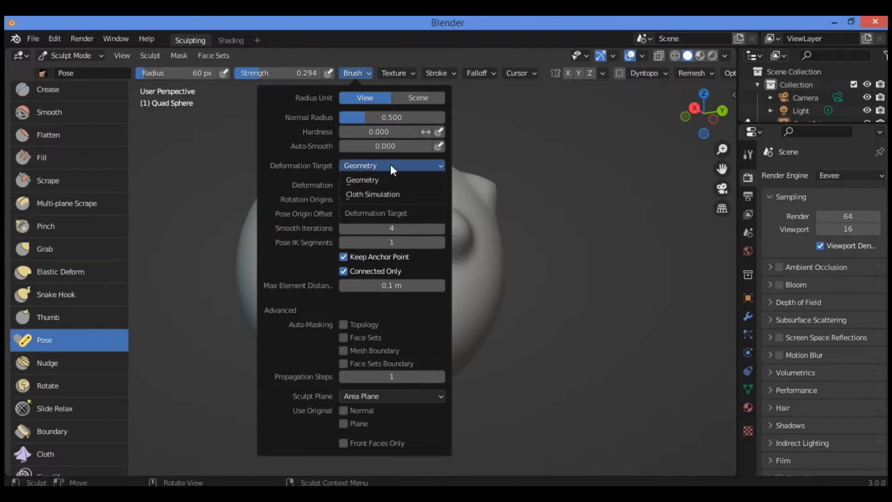
left_click(397, 194)
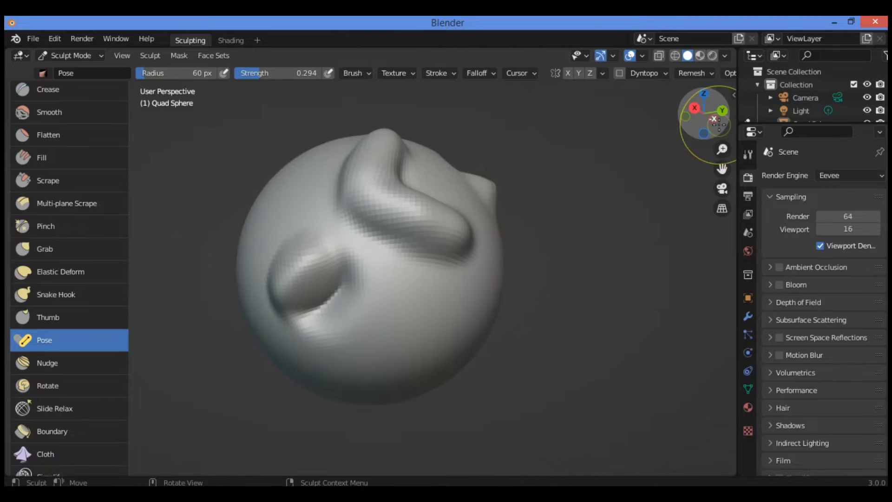
Bend the ridge with a cloth-simulated Pose stroke from a new viewing angle
left_click_drag(719, 125, 708, 118)
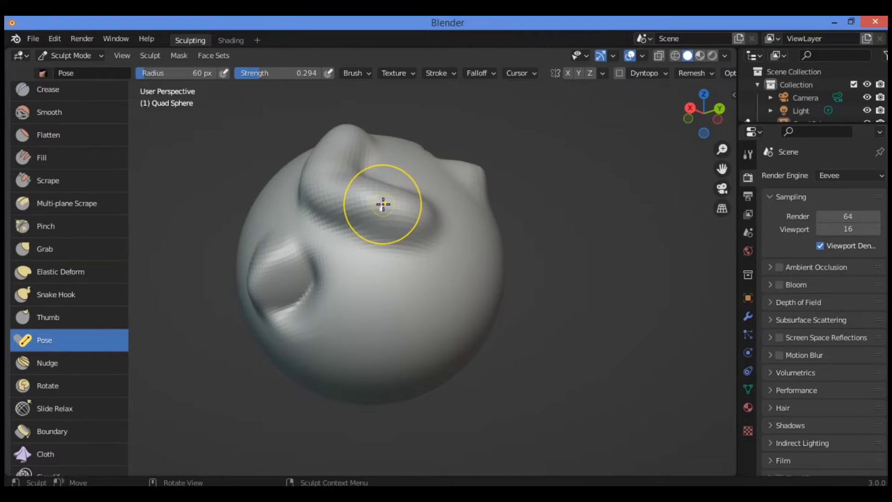
mouse_move(383, 204)
left_mouse_down()
mouse_move(367, 214)
mouse_move(428, 171)
mouse_move(381, 209)
mouse_move(395, 204)
mouse_move(369, 233)
mouse_move(364, 223)
mouse_move(387, 208)
left_mouse_up()
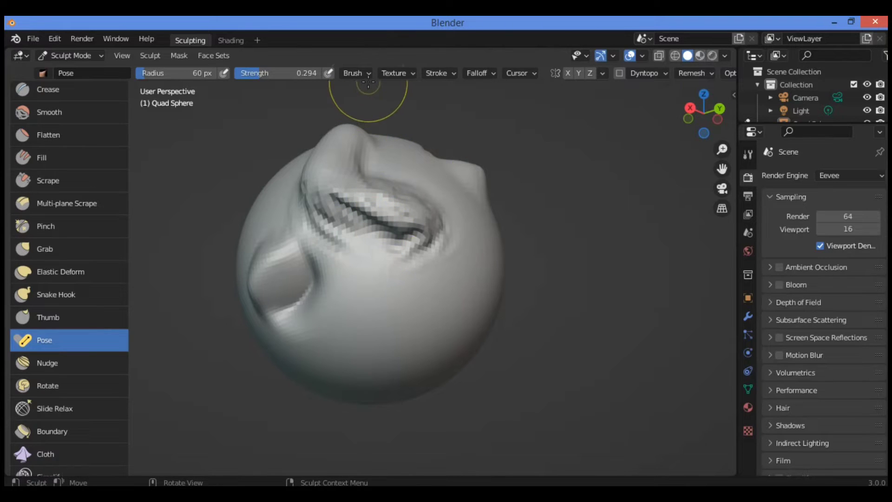
left_click(357, 71)
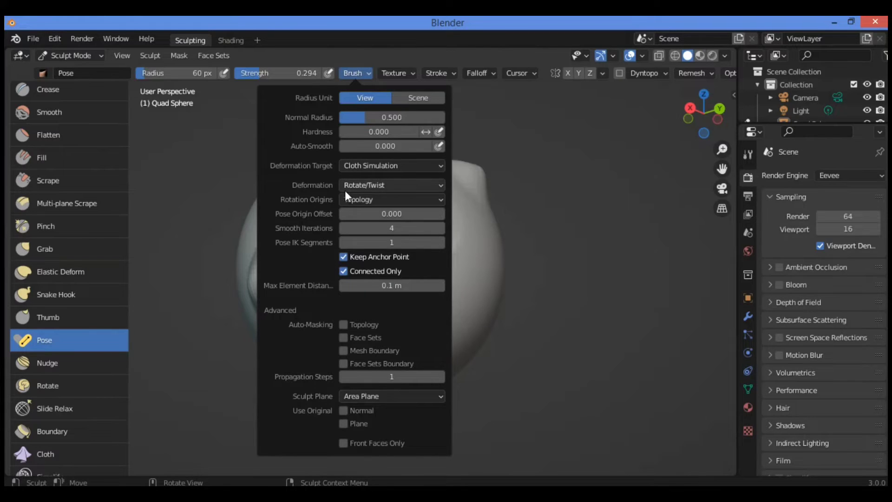
Switch the deformation target back to Geometry and bend the upper-left bump with the Pose brush
left_click(369, 166)
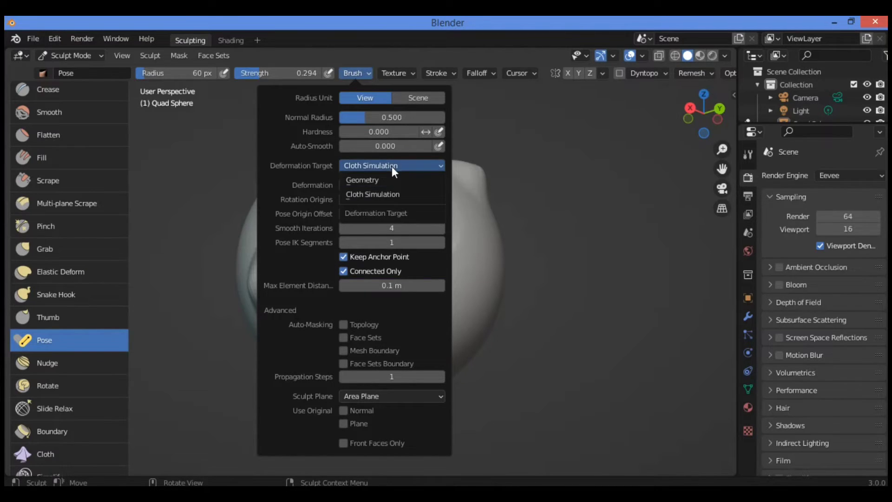
left_click(388, 179)
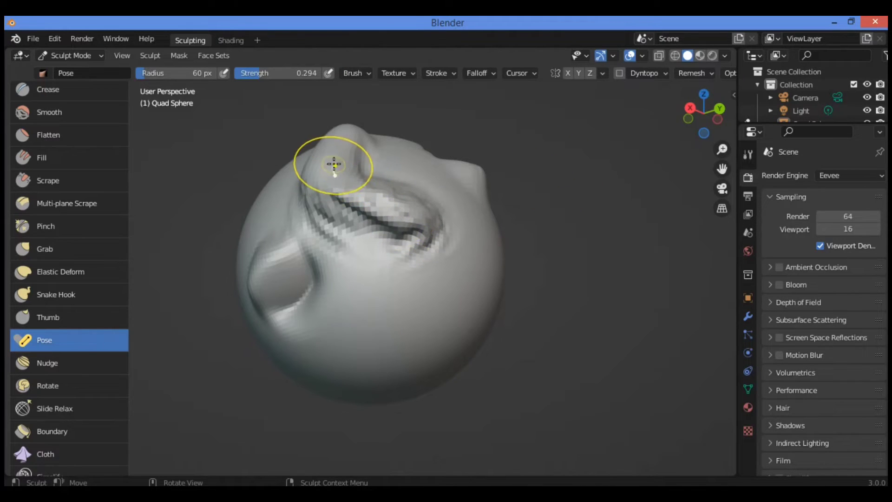
mouse_move(337, 156)
left_mouse_down()
mouse_move(320, 158)
mouse_move(349, 149)
left_mouse_up()
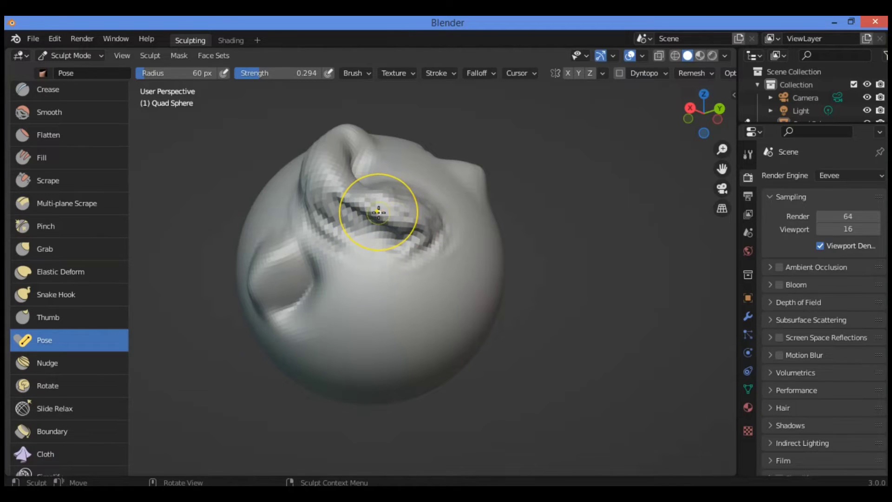
left_click(354, 73)
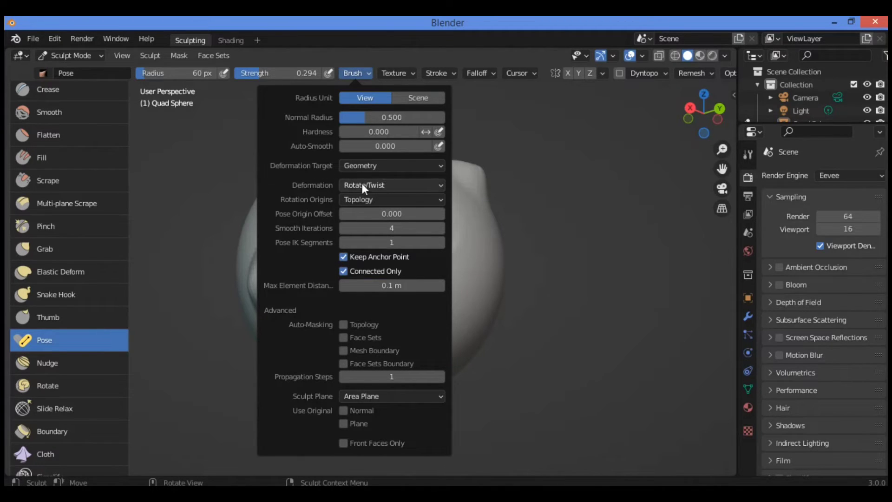
Review the Pose brush deformation types and keep Rotate/Twist selected
left_click(410, 186)
left_click(410, 186)
left_click(393, 185)
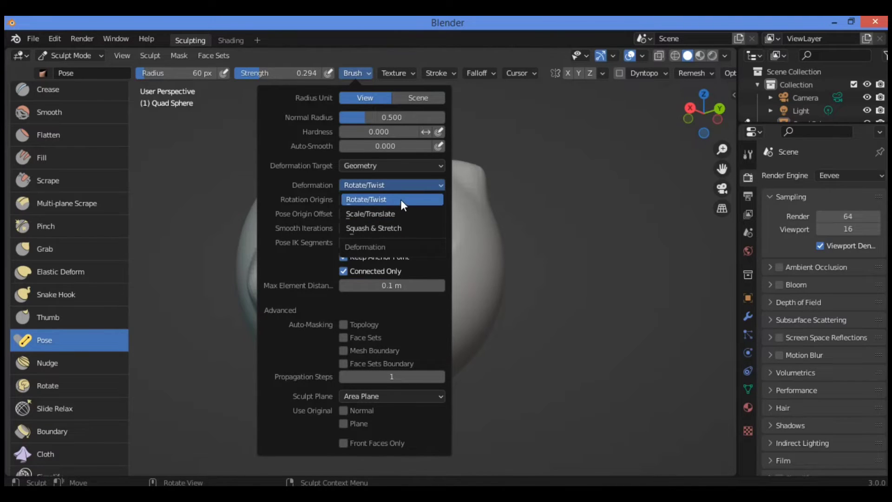
left_click(400, 198)
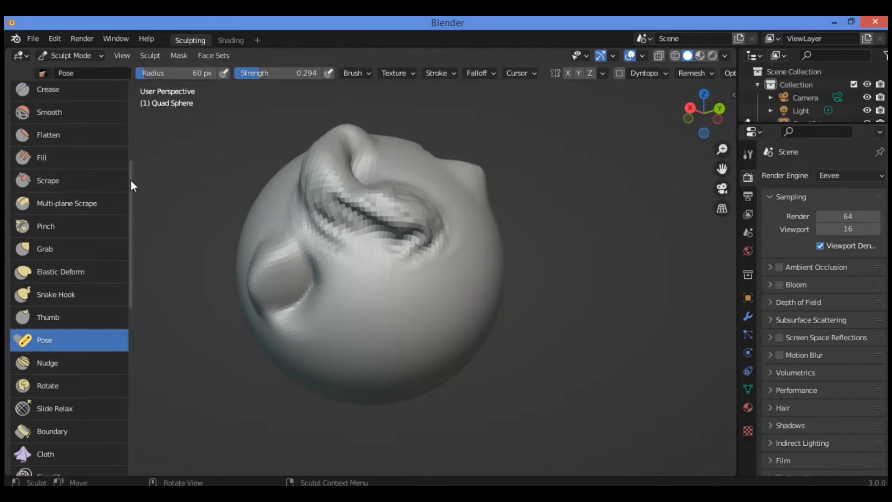
scroll(131, 183, "up", 10)
With the Draw brush, sculpt and deepen a new curved crease on the sphere's right side
left_click(71, 98)
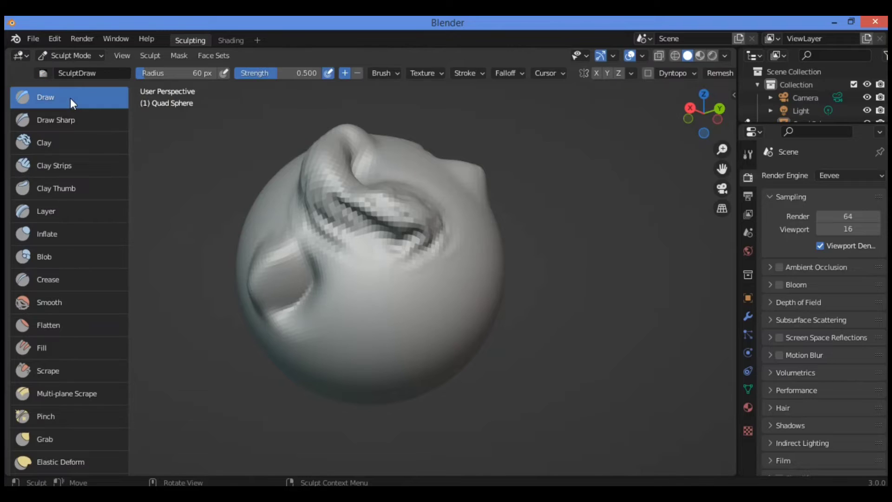
mouse_move(455, 284)
left_mouse_down()
mouse_move(429, 333)
mouse_move(368, 363)
mouse_move(430, 335)
mouse_move(460, 294)
mouse_move(442, 330)
mouse_move(372, 374)
mouse_move(442, 304)
left_mouse_up()
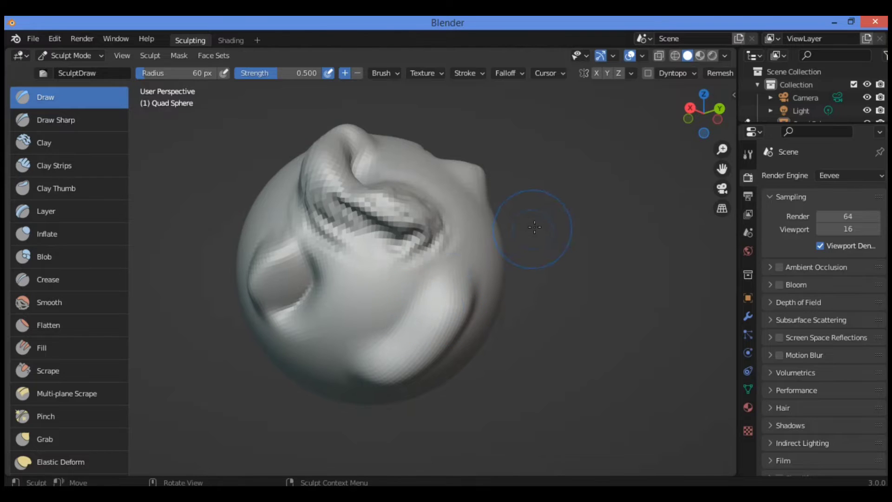
left_click_drag(704, 112, 699, 83)
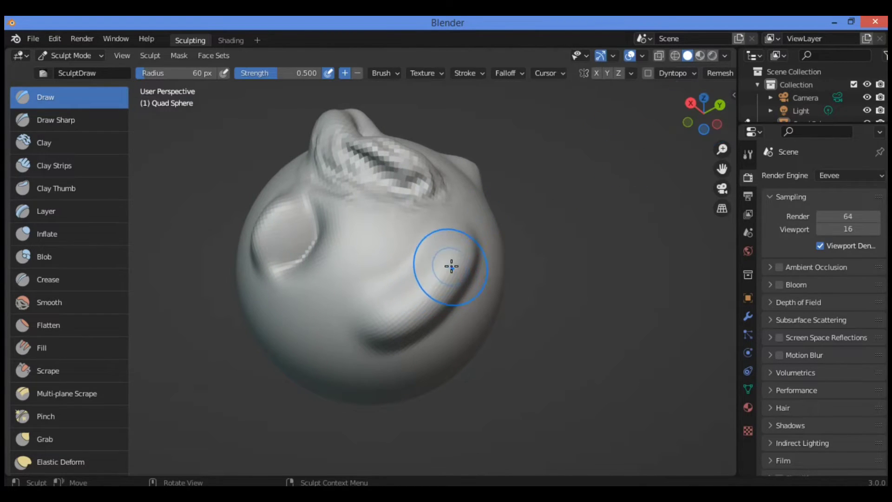
mouse_move(451, 266)
left_mouse_down()
mouse_move(430, 301)
mouse_move(377, 336)
mouse_move(341, 335)
mouse_move(393, 321)
mouse_move(480, 266)
mouse_move(368, 358)
mouse_move(343, 358)
mouse_move(336, 345)
mouse_move(407, 318)
mouse_move(351, 348)
mouse_move(373, 338)
mouse_move(432, 283)
left_mouse_up()
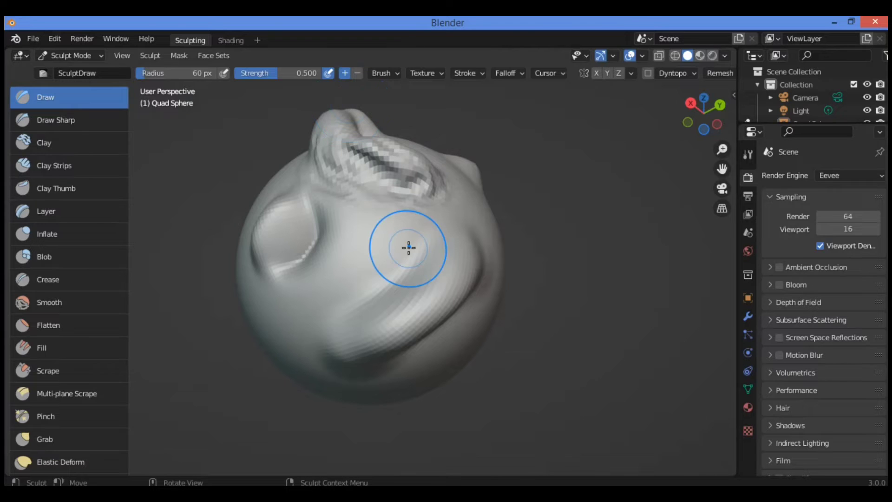
left_click(390, 74)
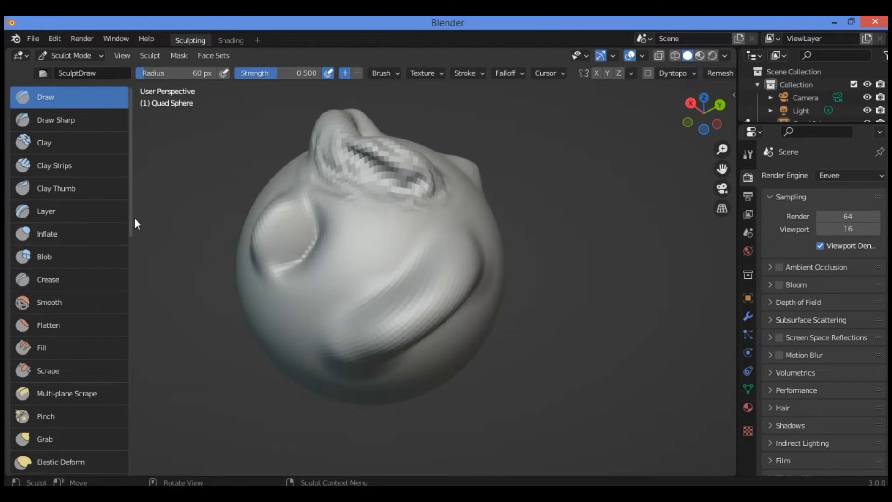
left_click_drag(132, 200, 126, 293)
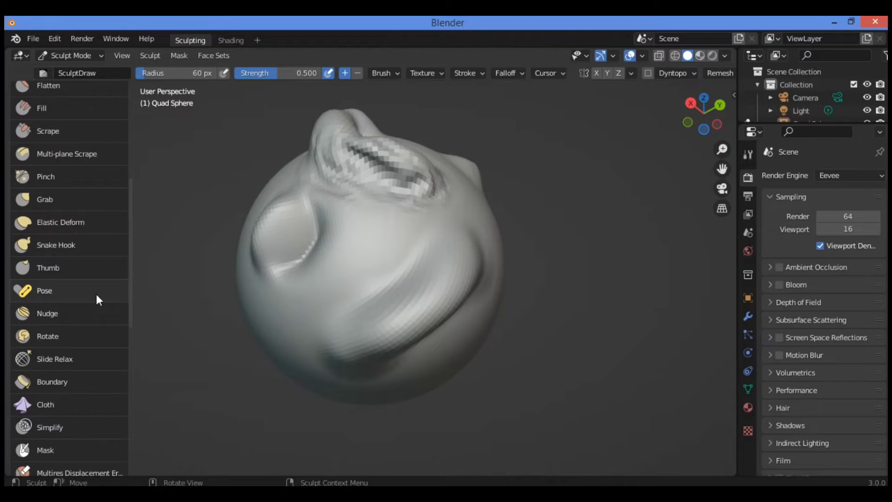
With the Pose brush on Rotate/Twist, bend the right-side ridge into a curving bulge
left_click(83, 291)
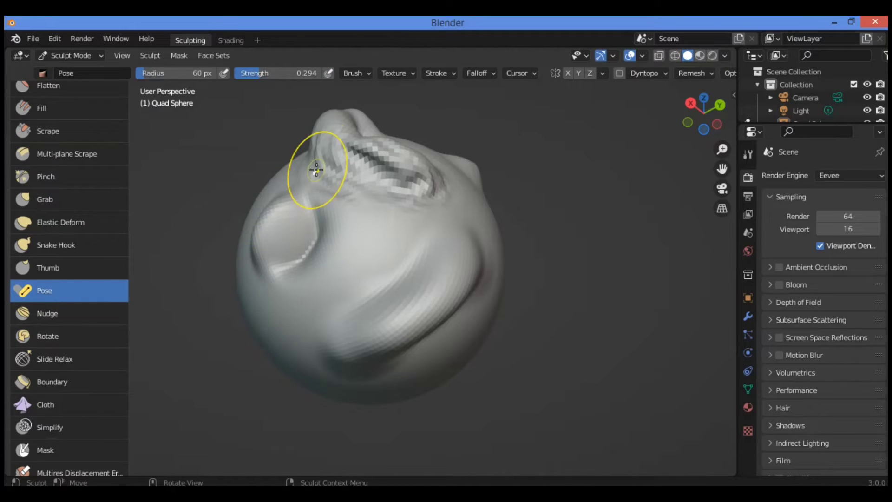
left_click(369, 72)
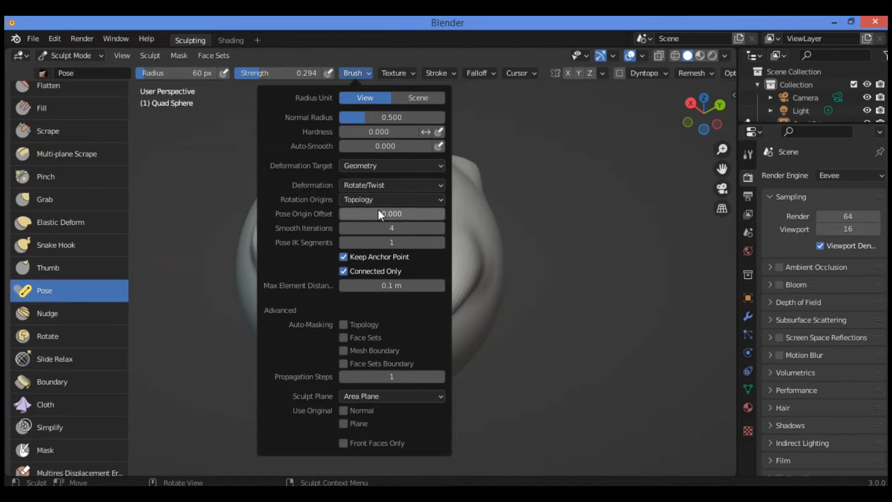
left_click(426, 185)
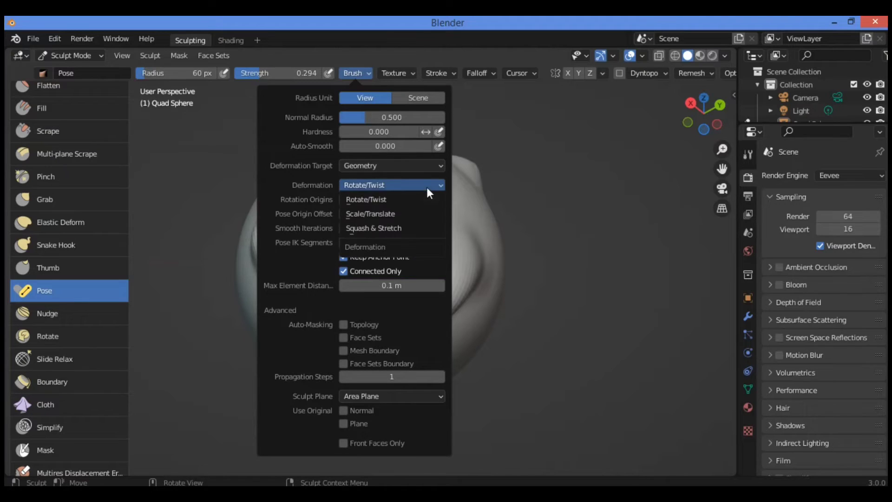
left_click(412, 183)
left_click(386, 199)
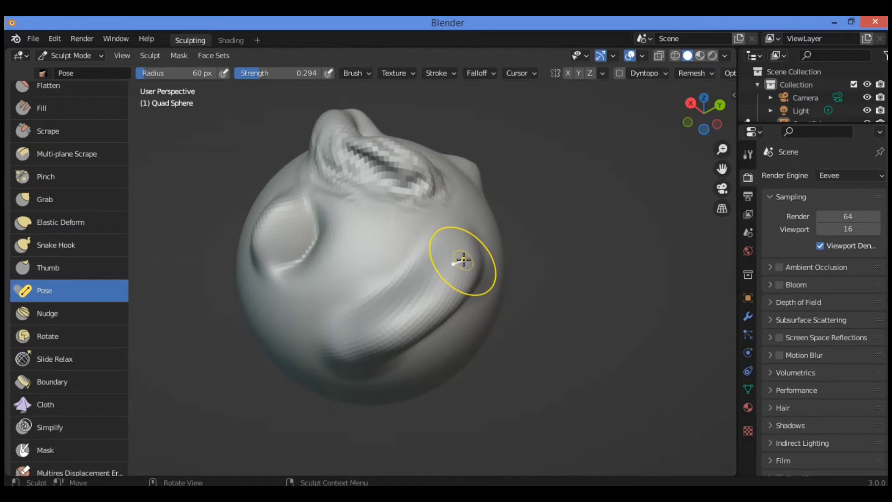
mouse_move(464, 267)
left_mouse_down()
mouse_move(456, 271)
mouse_move(464, 274)
mouse_move(482, 256)
mouse_move(470, 237)
mouse_move(444, 249)
mouse_move(467, 279)
mouse_move(452, 255)
mouse_move(444, 261)
left_mouse_up()
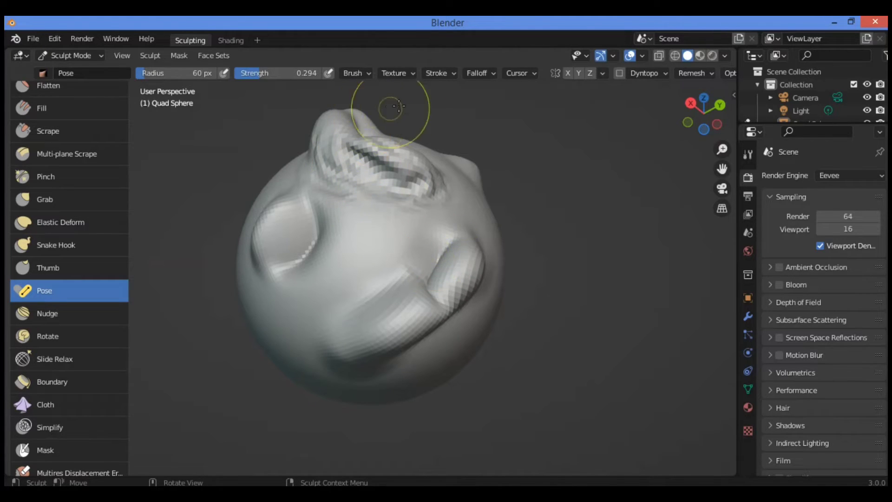
Set the Pose brush deformation type to Scale/Translate
left_click(370, 77)
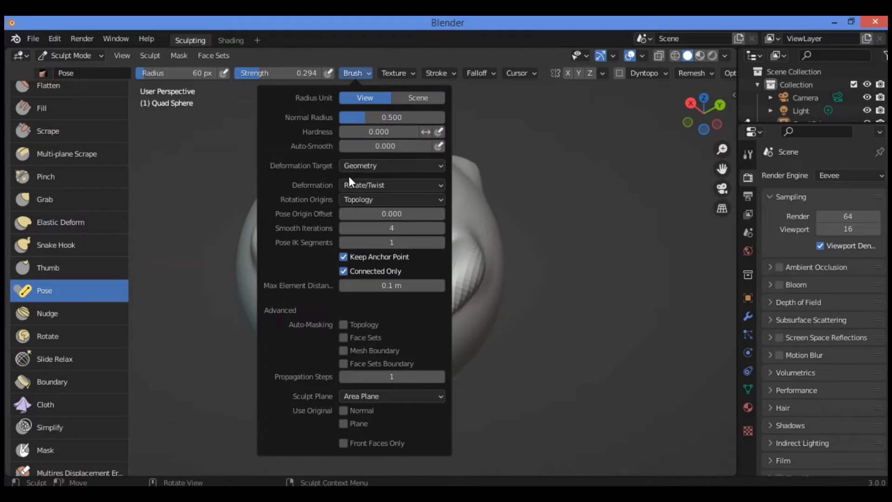
left_click(388, 186)
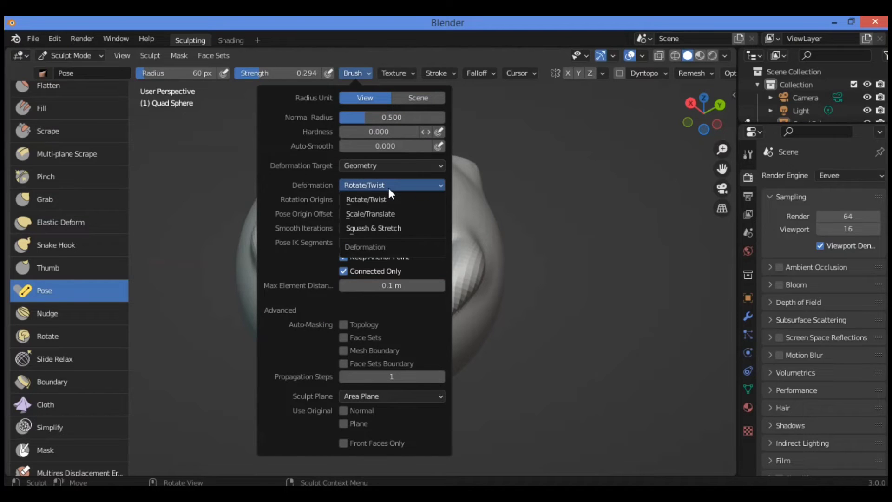
left_click(398, 213)
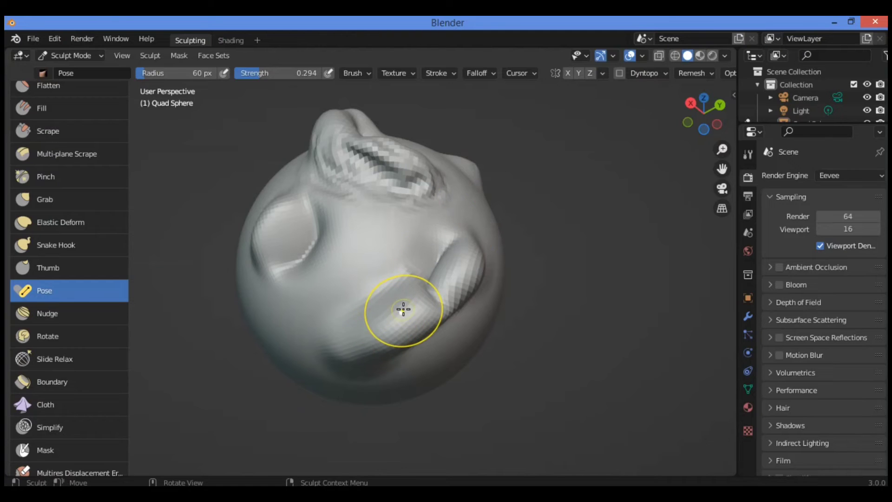
Scale, shift and bend the lower-right bump into a hooked bulge with Pose strokes
mouse_move(402, 309)
left_mouse_down()
mouse_move(405, 326)
mouse_move(382, 291)
mouse_move(417, 292)
mouse_move(362, 269)
mouse_move(382, 277)
mouse_move(416, 316)
left_mouse_up()
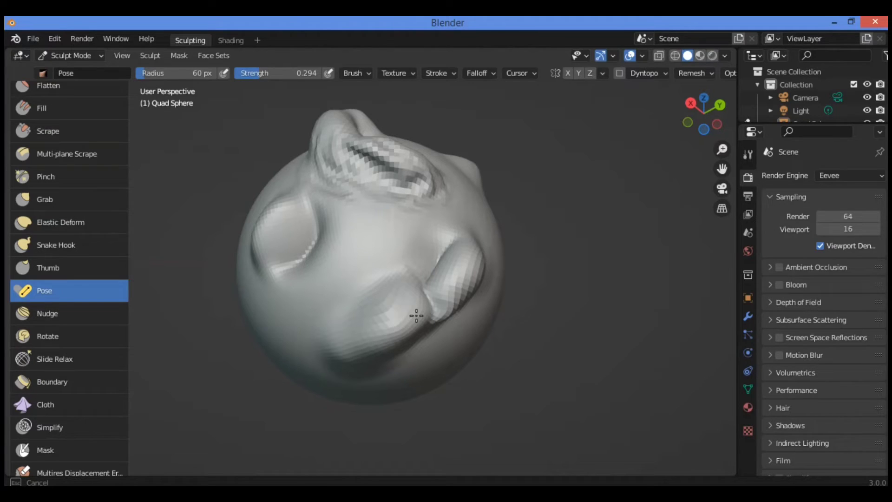
left_click_drag(416, 316, 412, 314)
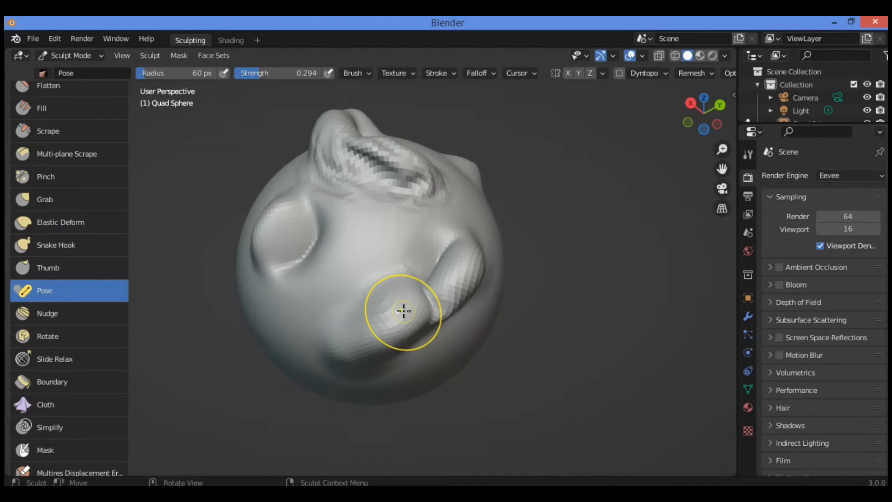
left_click_drag(404, 311, 462, 294)
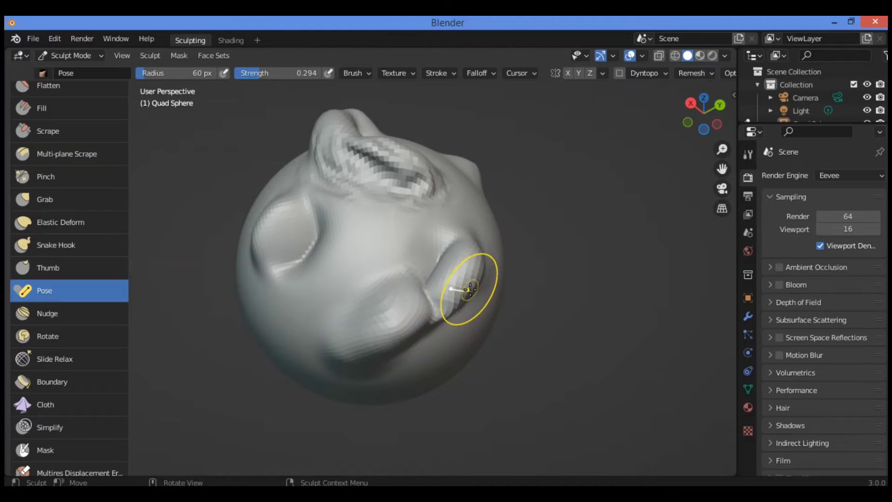
Set the Pose brush deformation type to Rotate/Twist
left_click(370, 73)
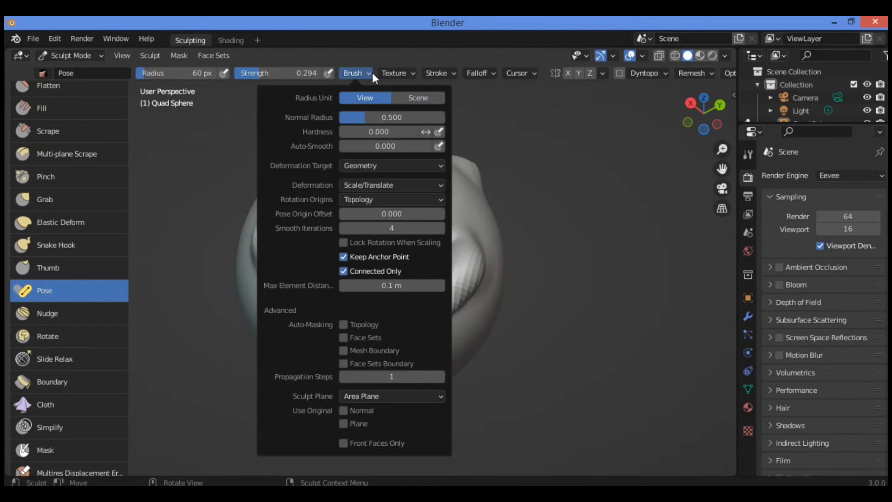
left_click(414, 185)
left_click(401, 197)
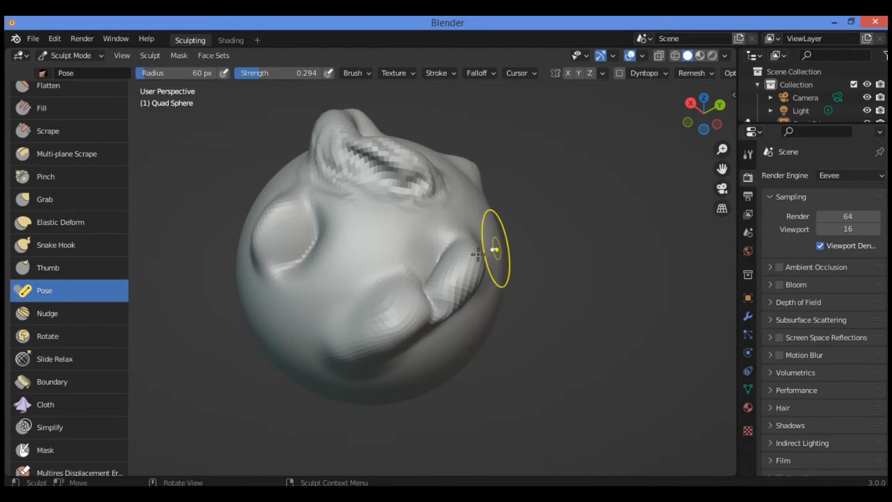
Twist the right-side bump back and forth into a rounder, folded lump
mouse_move(465, 259)
left_mouse_down()
mouse_move(494, 243)
mouse_move(381, 305)
mouse_move(469, 276)
mouse_move(471, 267)
mouse_move(451, 264)
mouse_move(475, 271)
left_mouse_up()
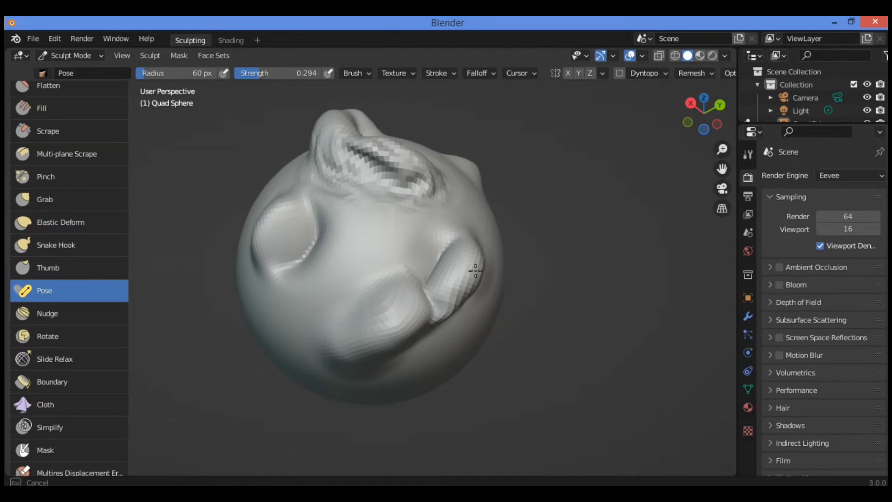
mouse_move(475, 270)
left_mouse_down()
mouse_move(445, 268)
mouse_move(462, 272)
left_mouse_up()
mouse_move(486, 269)
left_mouse_down()
mouse_move(497, 261)
mouse_move(471, 273)
left_mouse_up()
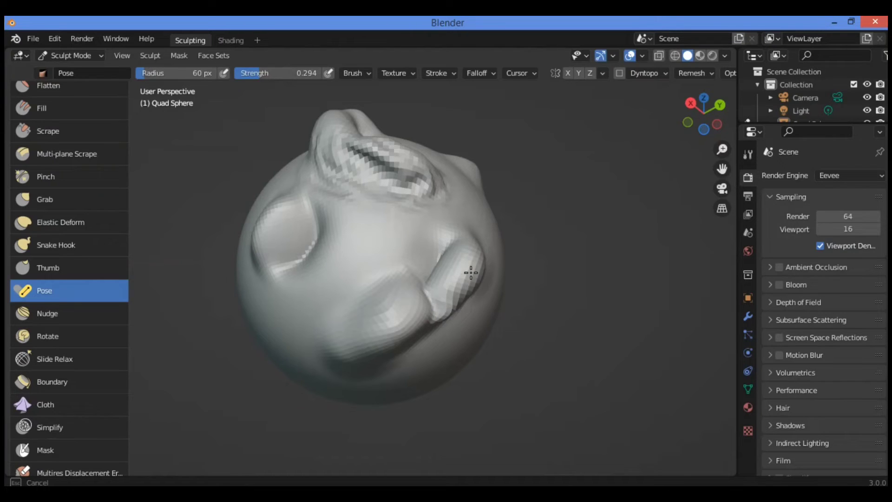
mouse_move(471, 273)
left_mouse_down()
mouse_move(456, 271)
mouse_move(470, 272)
mouse_move(468, 266)
mouse_move(448, 278)
mouse_move(474, 270)
left_mouse_up()
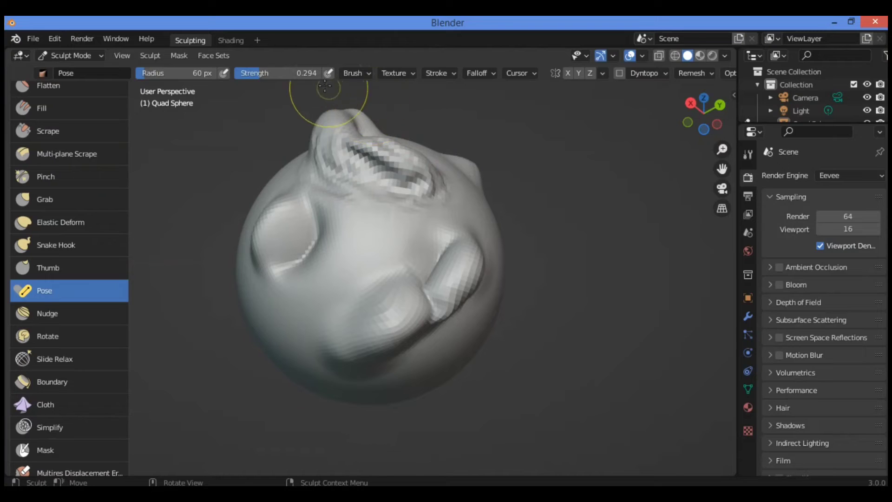
Switch the Pose brush deformation type back to Scale/Translate
left_click(367, 72)
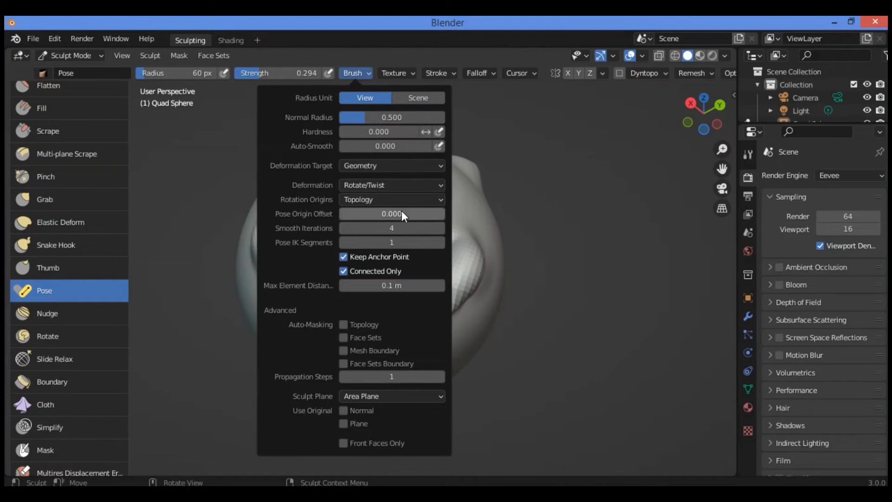
left_click(425, 186)
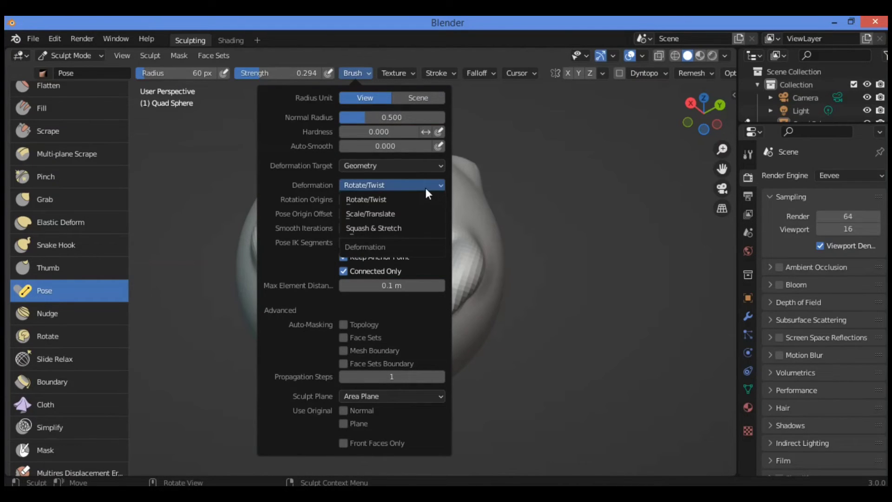
left_click(395, 213)
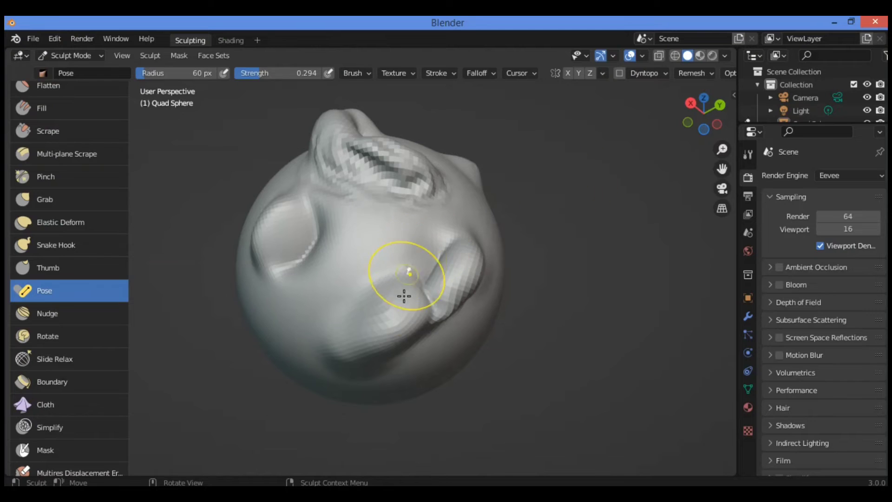
Pull the lower bump downward with Pose strokes and view the sphere from another angle
mouse_move(397, 312)
left_mouse_down()
mouse_move(390, 302)
mouse_move(433, 341)
mouse_move(392, 268)
mouse_move(422, 245)
mouse_move(395, 304)
mouse_move(462, 195)
mouse_move(387, 332)
mouse_move(403, 307)
mouse_move(409, 314)
mouse_move(398, 312)
mouse_move(410, 312)
mouse_move(395, 313)
mouse_move(396, 294)
mouse_move(398, 310)
left_mouse_up()
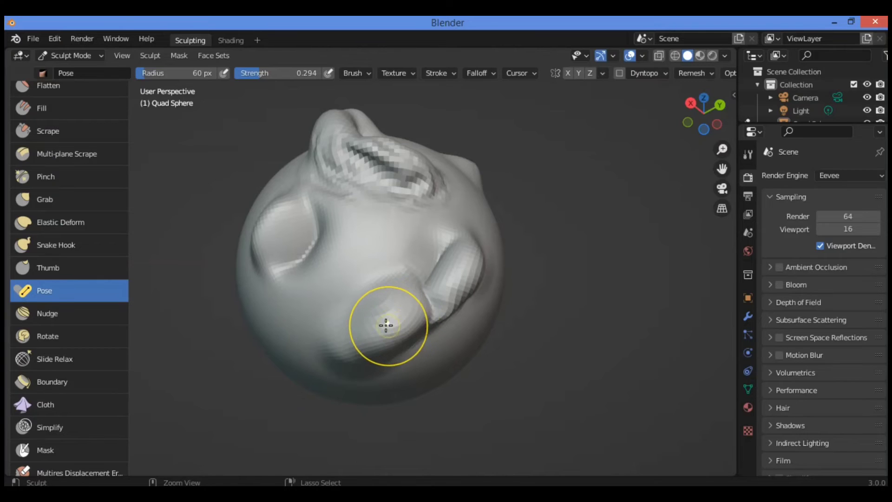
mouse_move(404, 312)
left_mouse_down()
mouse_move(371, 280)
mouse_move(450, 371)
mouse_move(401, 304)
mouse_move(402, 271)
mouse_move(416, 250)
mouse_move(396, 293)
mouse_move(391, 336)
mouse_move(411, 277)
mouse_move(411, 329)
mouse_move(427, 359)
mouse_move(399, 358)
mouse_move(383, 325)
mouse_move(406, 334)
left_mouse_up()
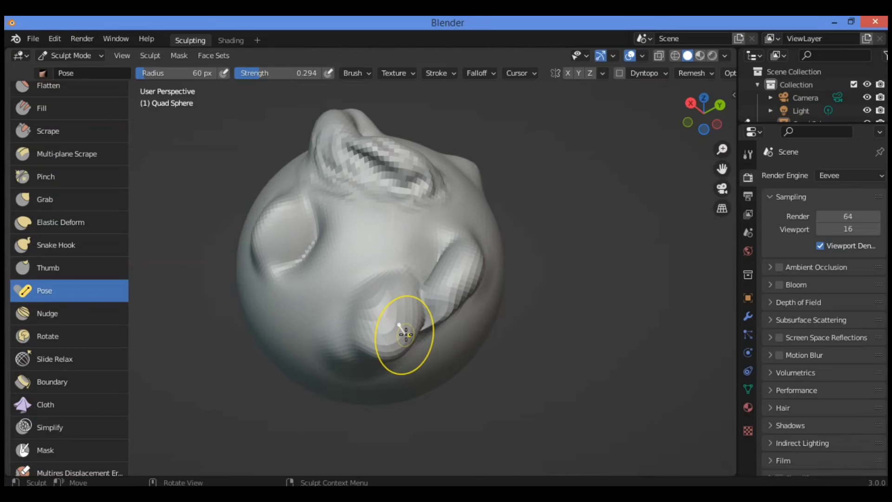
middle_click_drag(405, 334, 358, 116)
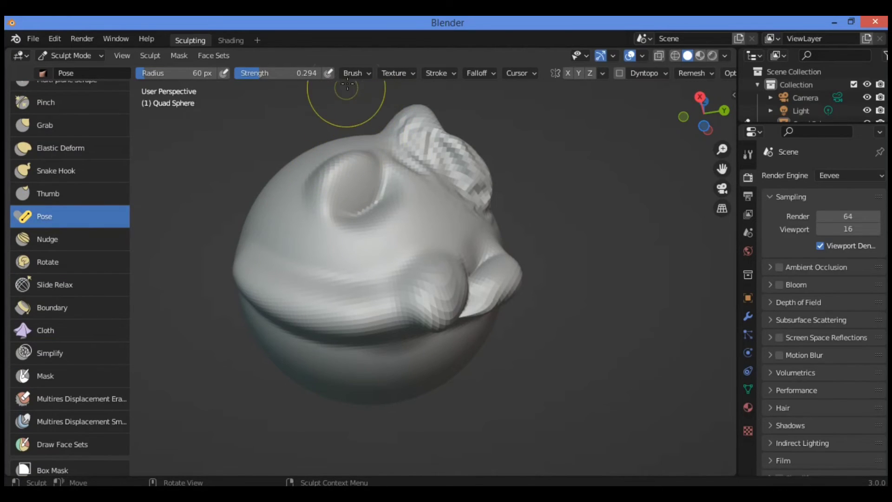
Switch the Pose brush deformation to Squash & Stretch and drag to squash the sphere's lower lip
left_click(363, 74)
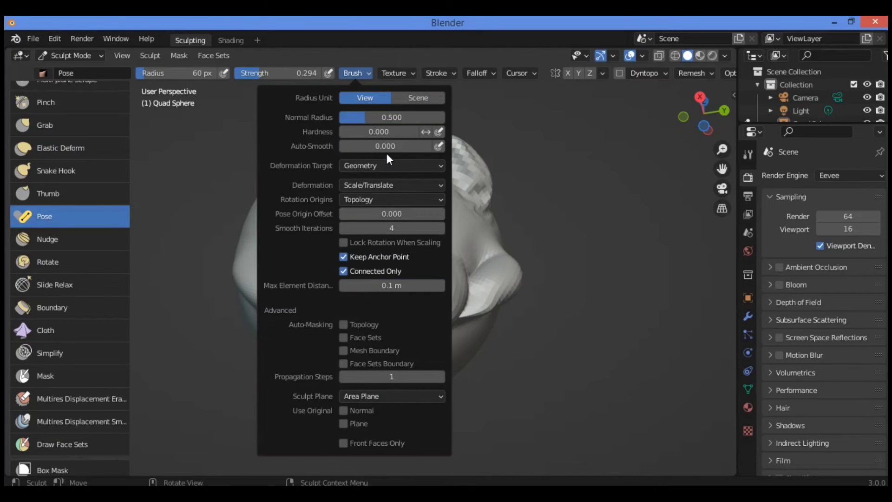
left_click(428, 185)
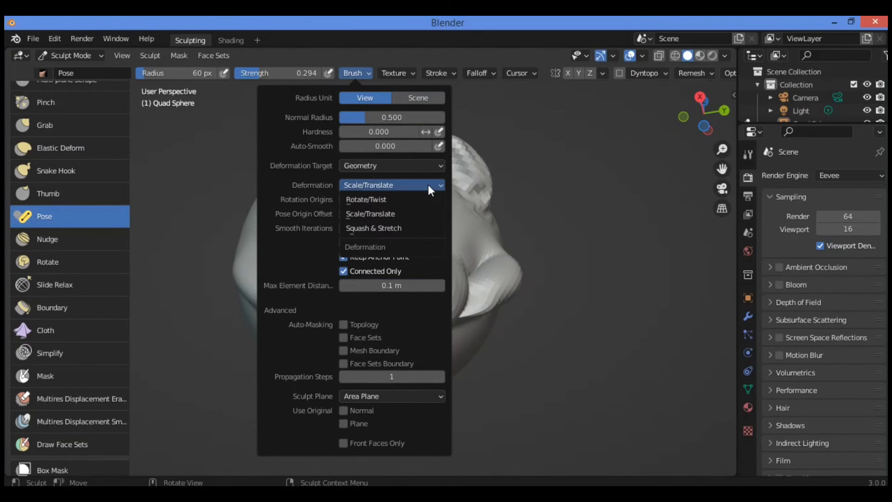
left_click(391, 185)
left_click(372, 228)
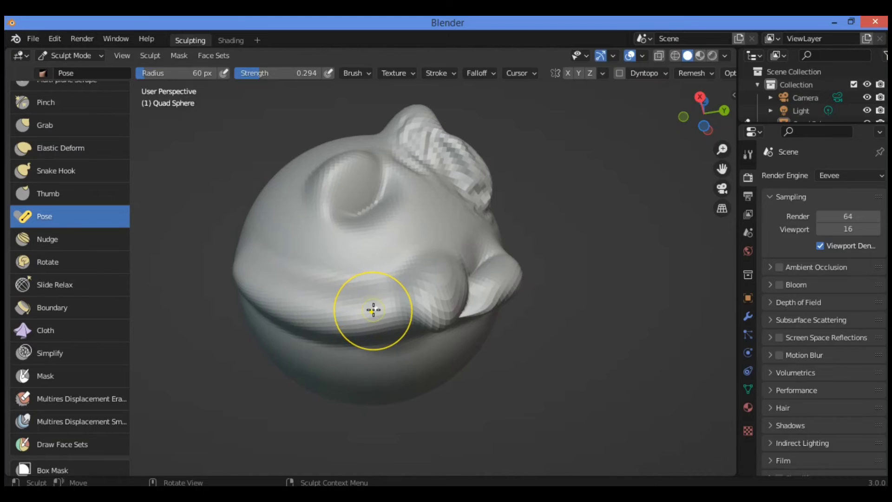
mouse_move(373, 310)
left_mouse_down()
mouse_move(372, 286)
mouse_move(368, 361)
mouse_move(378, 231)
mouse_move(374, 358)
mouse_move(383, 245)
mouse_move(356, 416)
mouse_move(378, 245)
mouse_move(365, 411)
mouse_move(374, 284)
mouse_move(336, 483)
mouse_move(397, 246)
mouse_move(370, 326)
left_mouse_up()
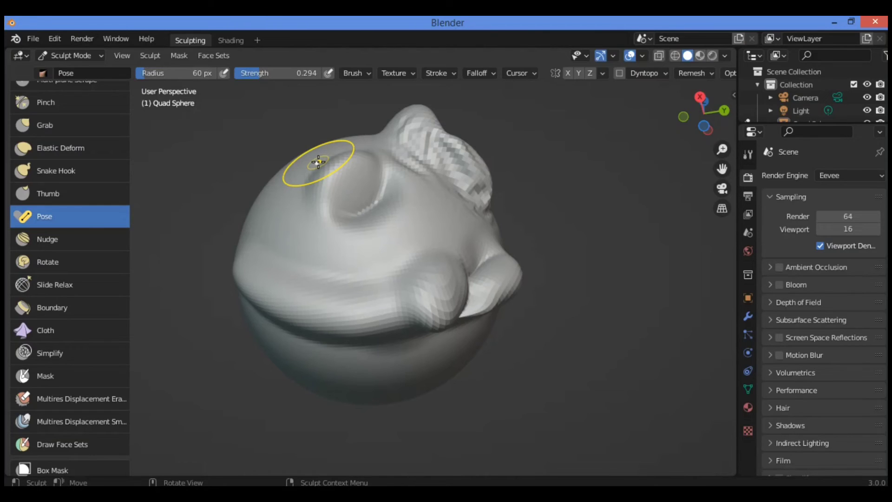
Review the Pose brush Rotation Origins options (Topology, Face Sets, Face Sets FK), keeping Topology selected
left_click(355, 73)
left_click(422, 199)
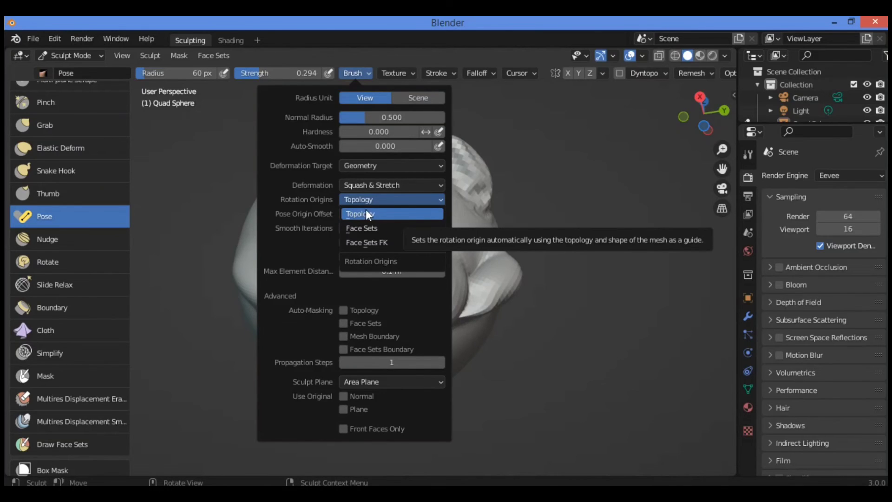
left_click(345, 201)
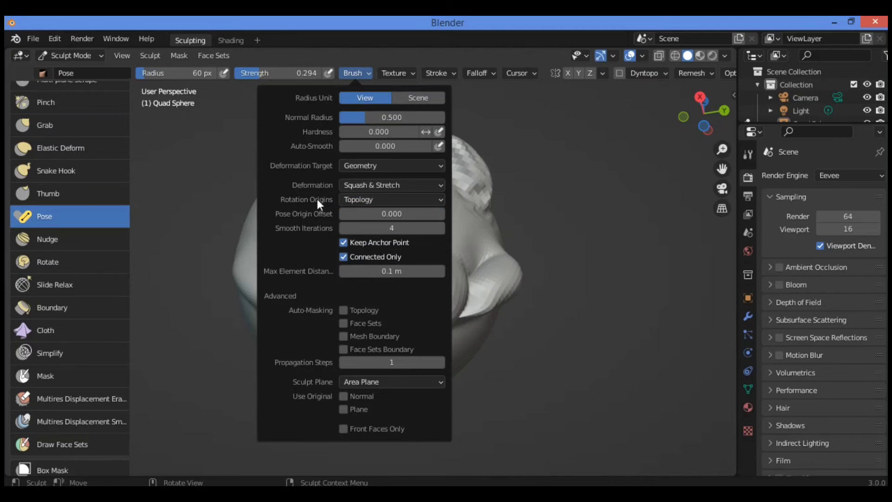
left_click(410, 201)
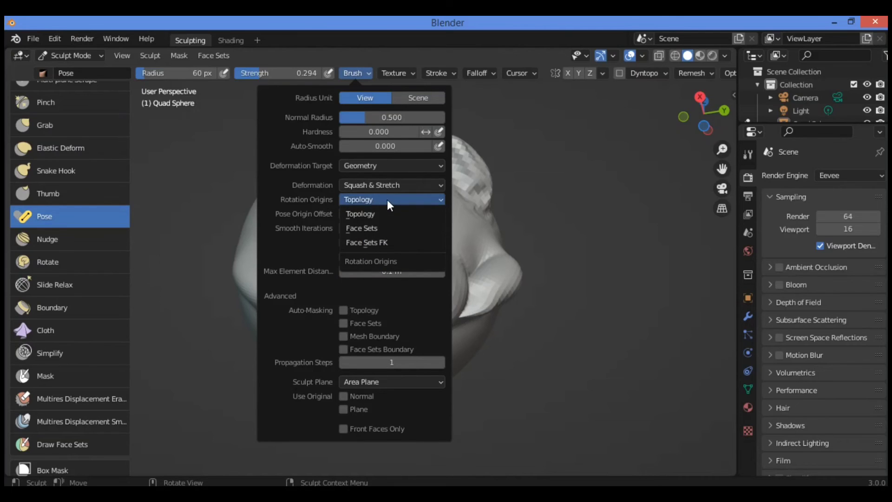